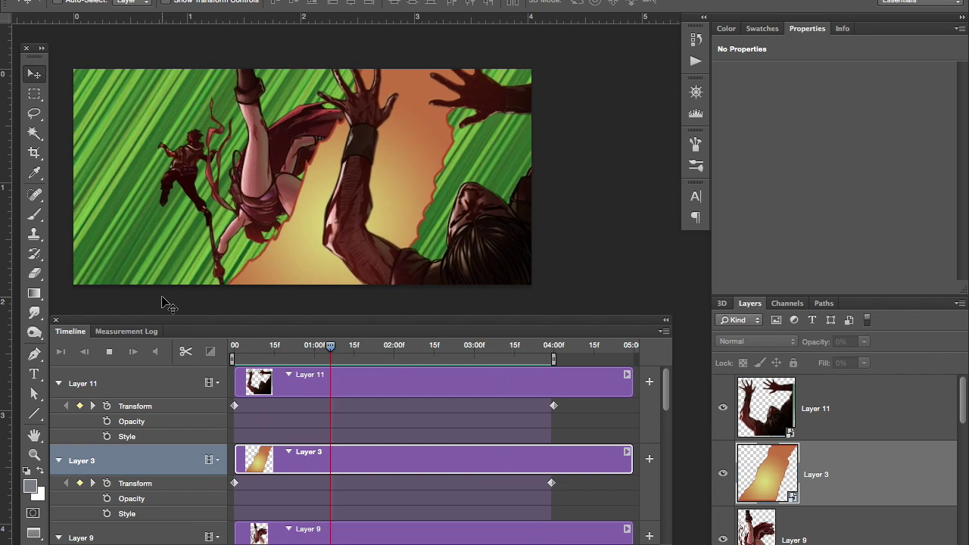
- Stop and scrub the animation preview, then try moving Layer 5's Position keyframe later and undo it
{"action": "key", "text": "space"}
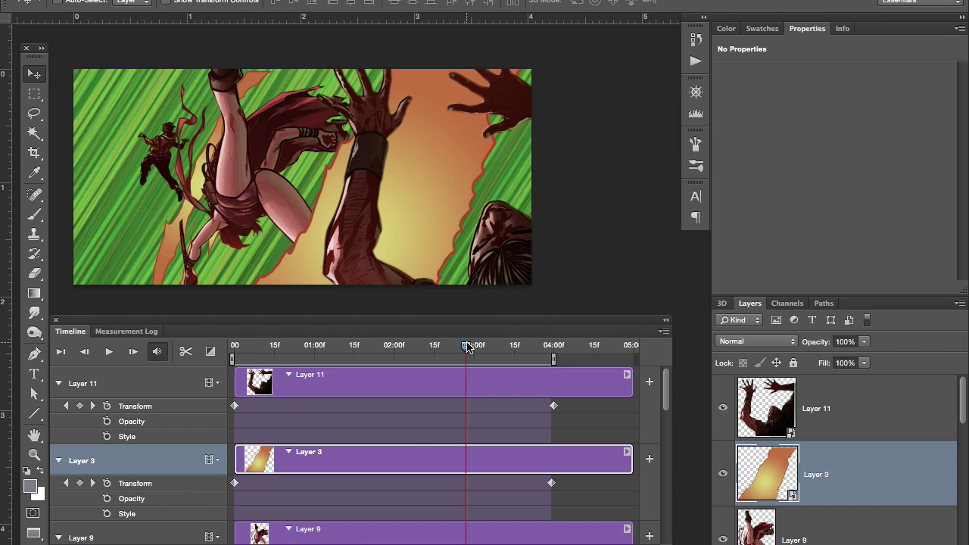
{"action": "left_click_drag", "start_coordinate": [467, 347], "coordinate": [530, 365]}
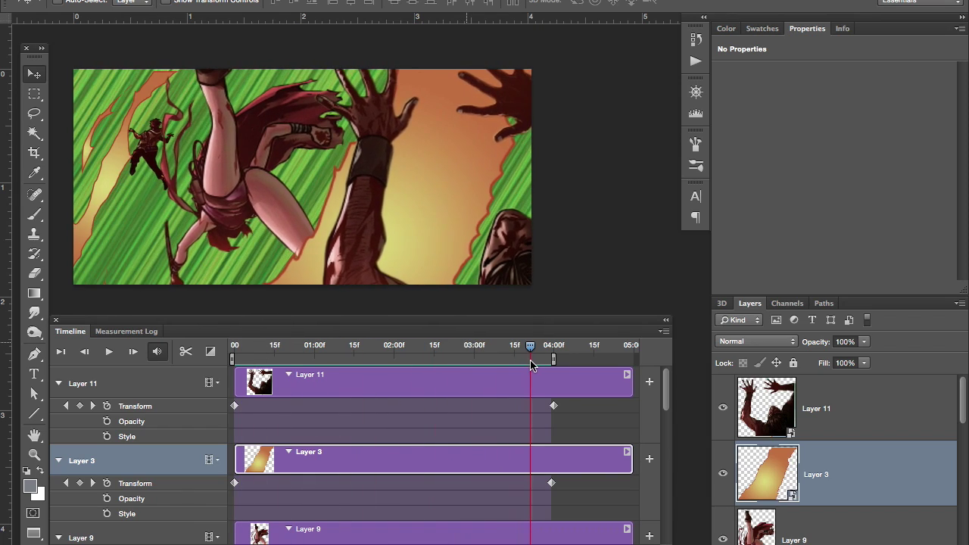
{"action": "scroll", "coordinate": [487, 406], "scroll_direction": "down", "scroll_amount": 10}
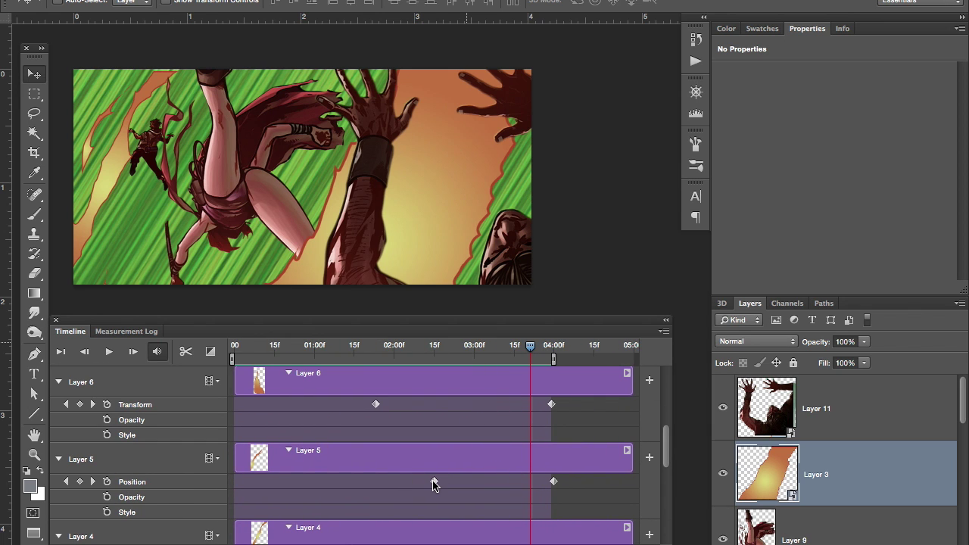
{"action": "left_click_drag", "start_coordinate": [434, 483], "coordinate": [475, 485]}
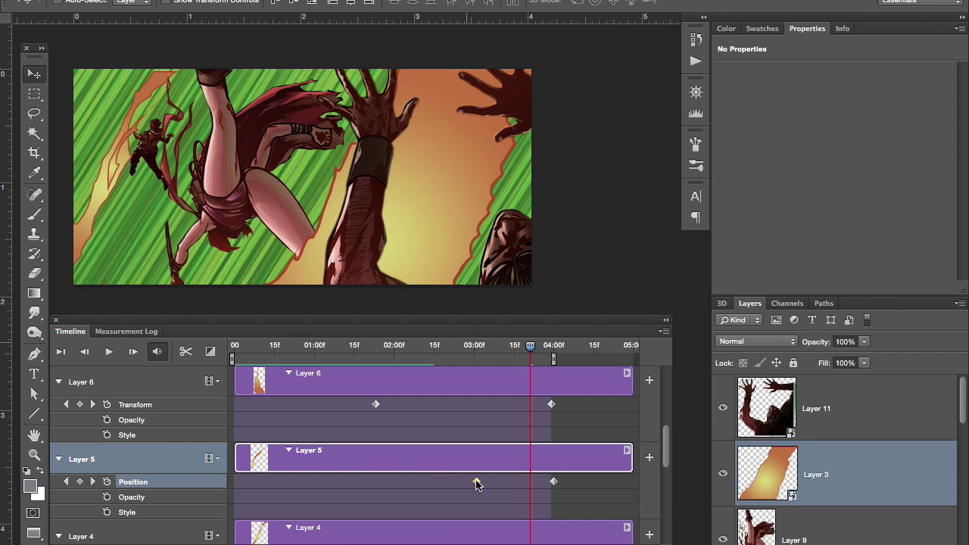
{"action": "key", "text": "ctrl+z"}
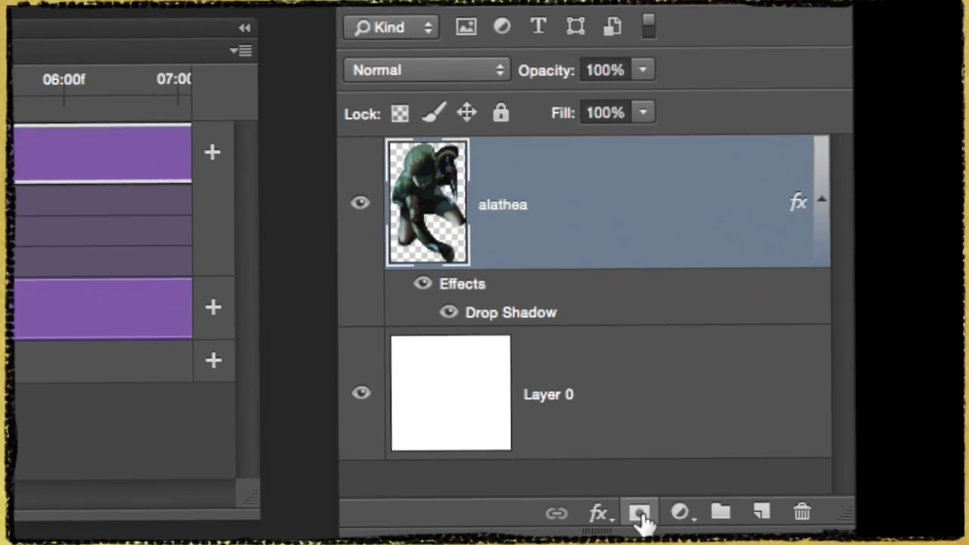
- Add a layer mask to alathea and marquee a tall rectangle at the canvas's upper left
{"action": "left_click", "coordinate": [643, 519]}
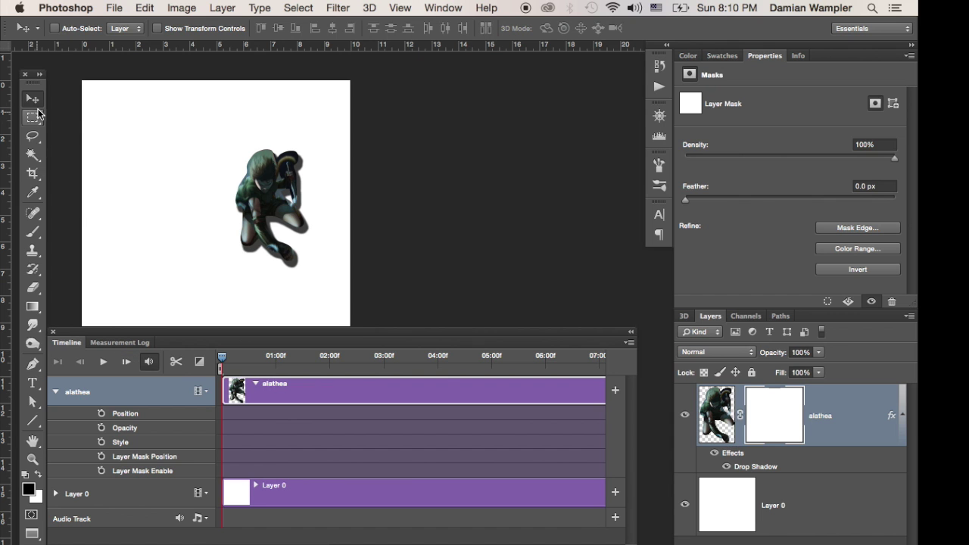
{"action": "left_click", "coordinate": [33, 117]}
{"action": "left_click_drag", "start_coordinate": [114, 112], "coordinate": [229, 283]}
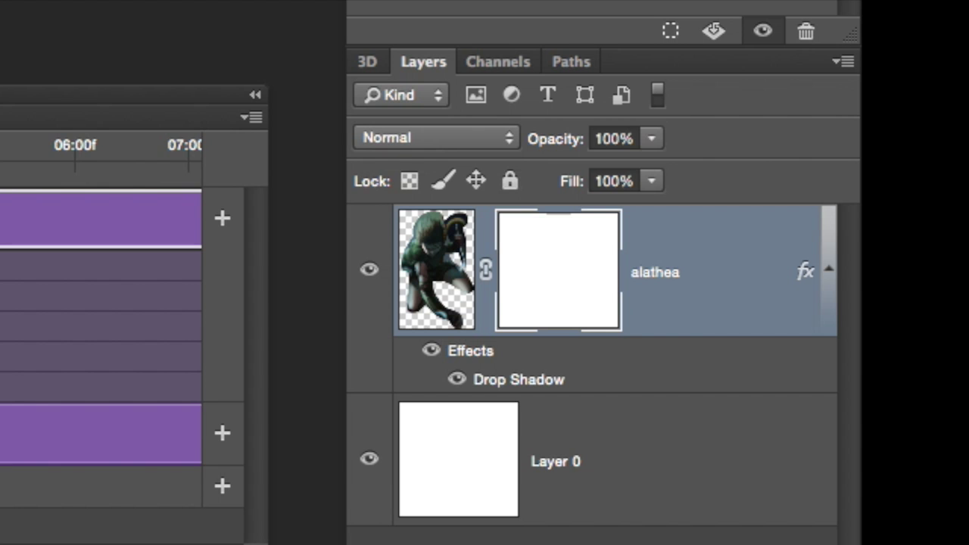
{"action": "key", "text": "BackSpace"}
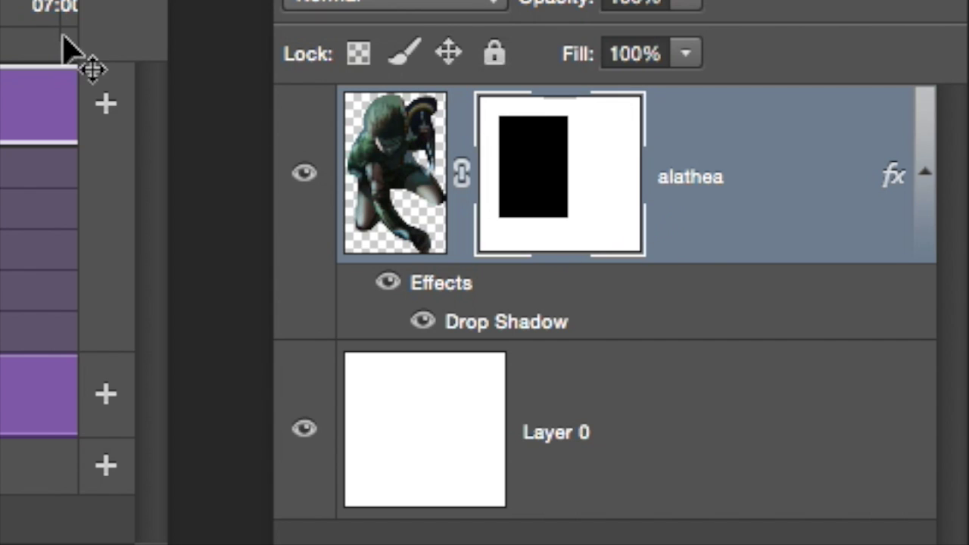
- Drag the mask slightly over the figure to check the black rectangle hides it
{"action": "mouse_move", "coordinate": [234, 240]}
{"action": "left_mouse_down"}
{"action": "mouse_move", "coordinate": [278, 243]}
{"action": "mouse_move", "coordinate": [225, 239]}
{"action": "mouse_move", "coordinate": [316, 225]}
{"action": "mouse_move", "coordinate": [311, 237]}
{"action": "mouse_move", "coordinate": [237, 247]}
{"action": "mouse_move", "coordinate": [169, 238]}
{"action": "mouse_move", "coordinate": [227, 235]}
{"action": "left_mouse_up"}
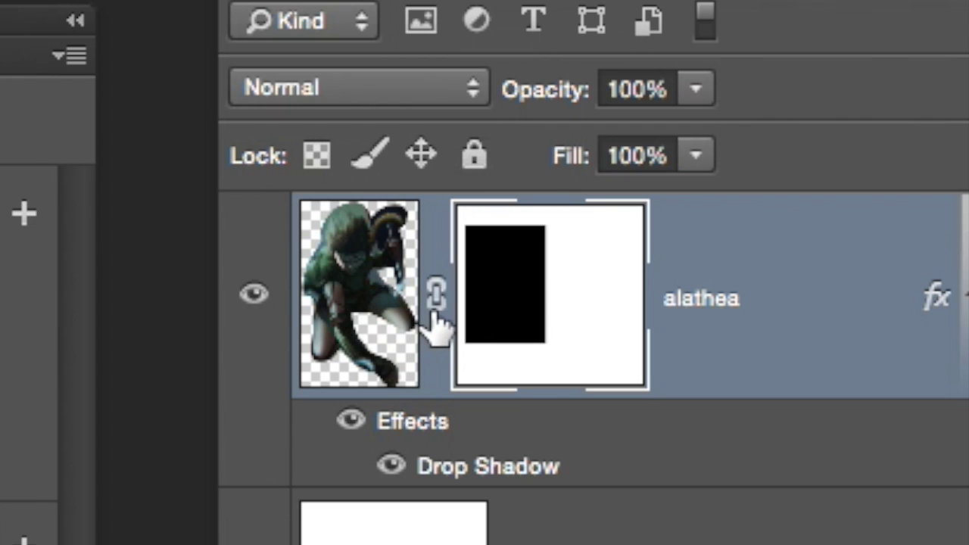
- Target the alathea layer, unlink its mask, and move the figure left while the mask stays
{"action": "left_click", "coordinate": [362, 324]}
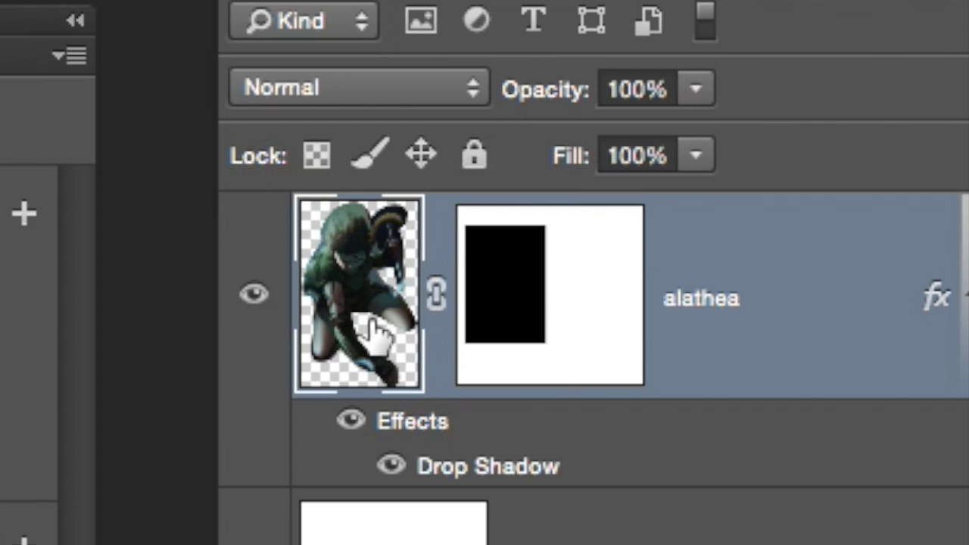
{"action": "left_click_drag", "start_coordinate": [318, 220], "coordinate": [270, 219]}
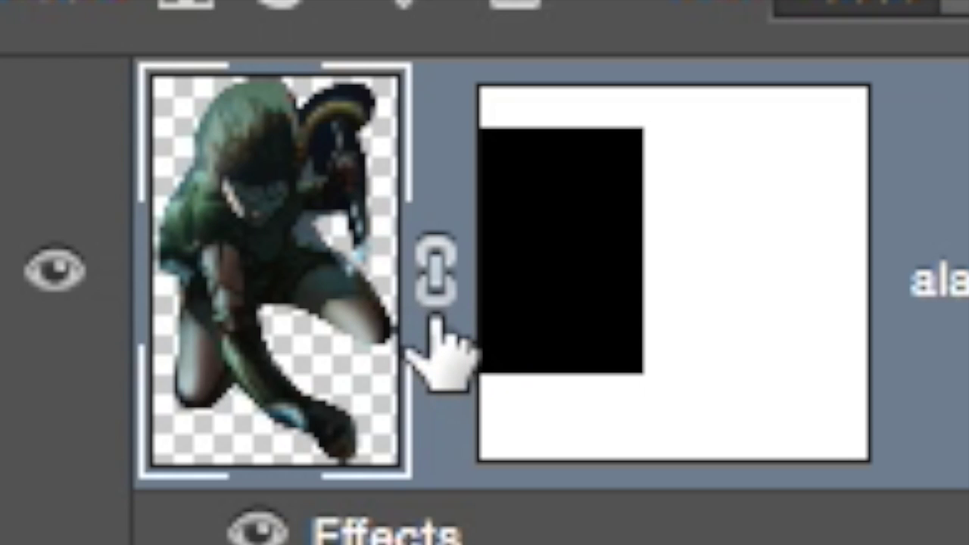
{"action": "left_click", "coordinate": [781, 410]}
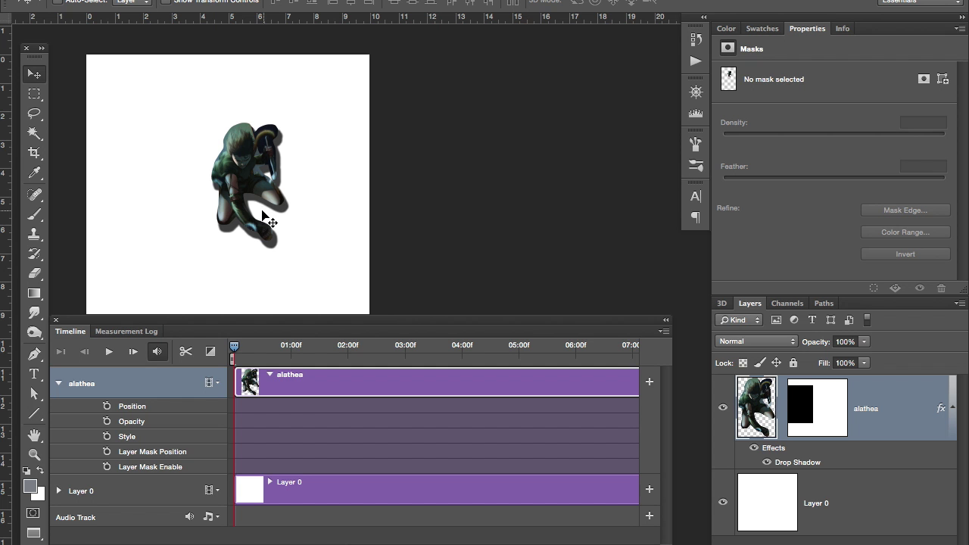
{"action": "left_click_drag", "start_coordinate": [258, 201], "coordinate": [179, 205]}
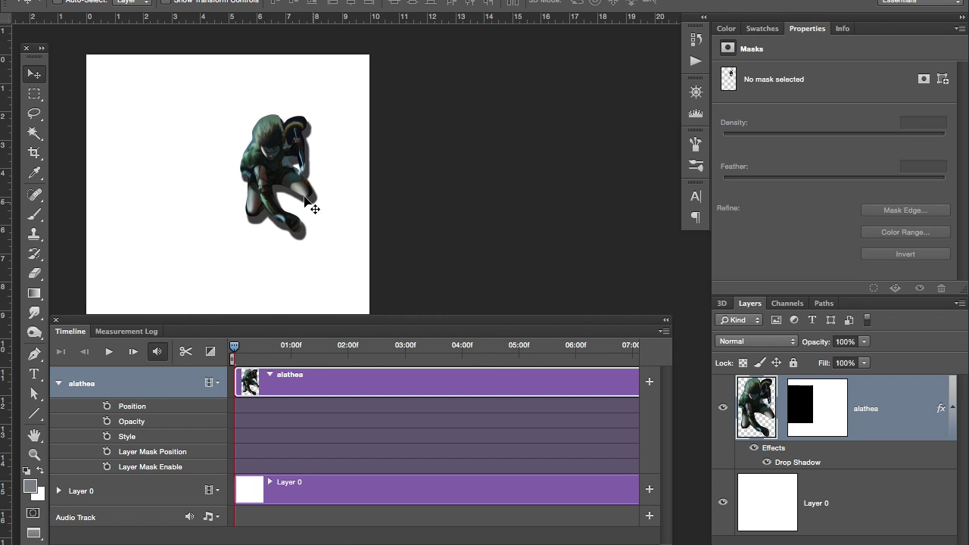
{"action": "left_click_drag", "start_coordinate": [246, 199], "coordinate": [291, 190]}
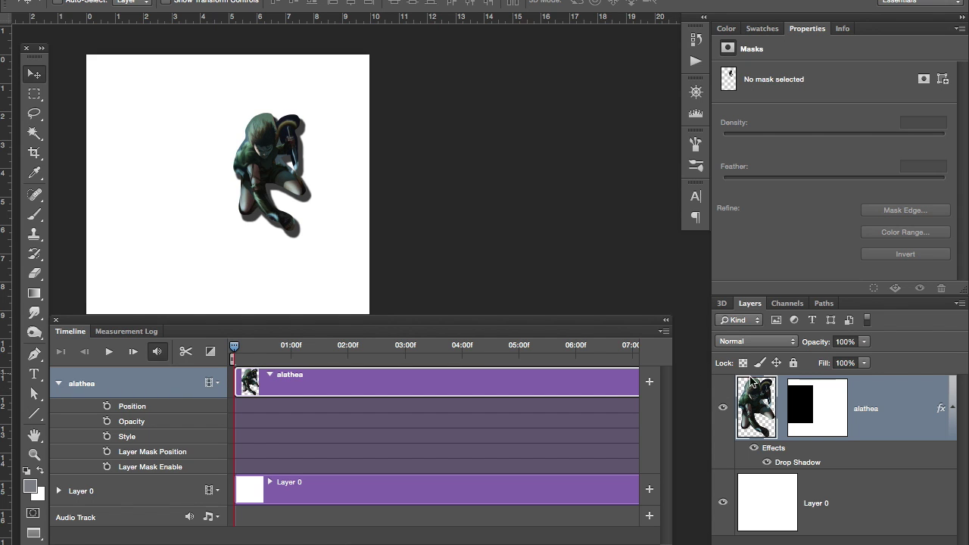
- Select alathea's mask and slide it right over the figure, then back so the figure shows
{"action": "left_click", "coordinate": [825, 414]}
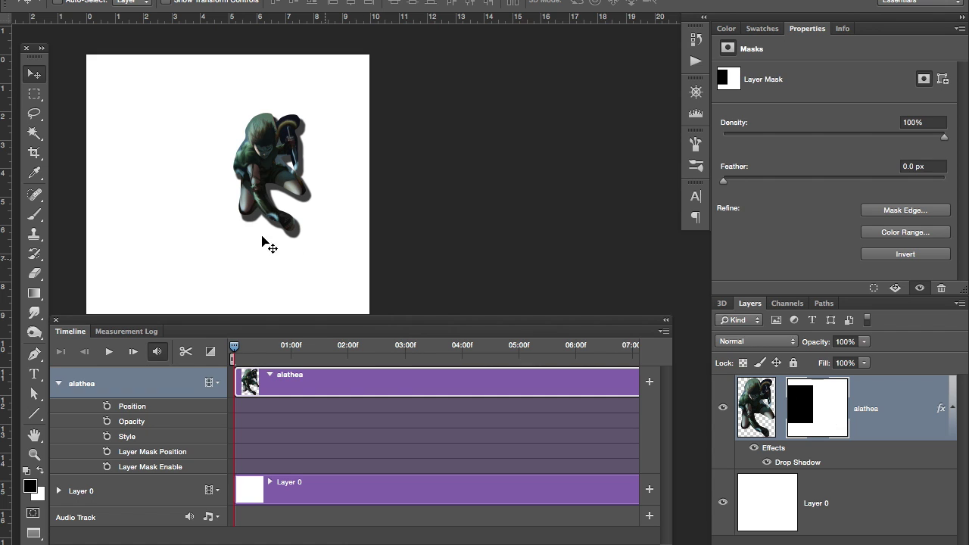
{"action": "left_click_drag", "start_coordinate": [167, 219], "coordinate": [321, 249]}
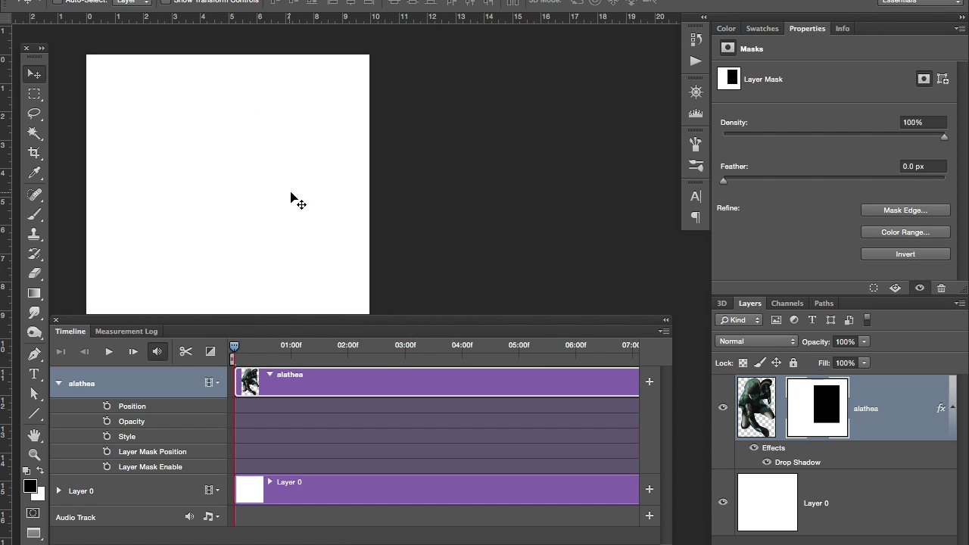
{"action": "left_click_drag", "start_coordinate": [291, 198], "coordinate": [182, 205]}
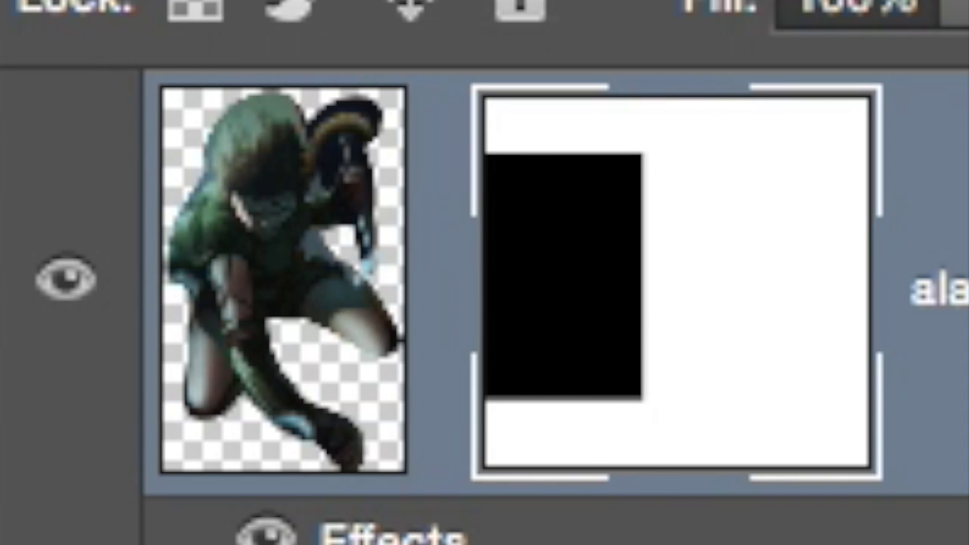
{"action": "left_click_drag", "start_coordinate": [281, 189], "coordinate": [158, 146]}
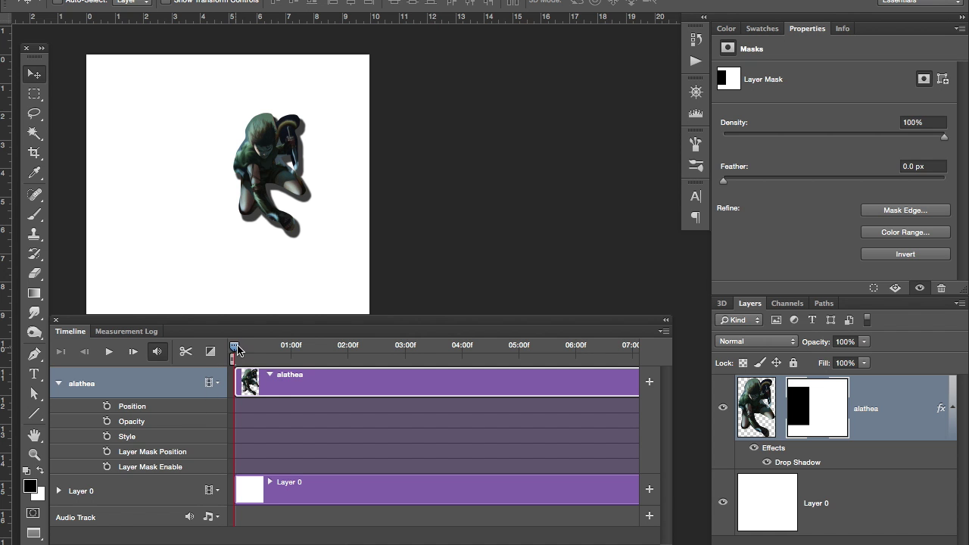
- Relink alathea with its mask, move the figure about 1.49 in right, and fill the mask rectangle black
{"action": "left_click", "coordinate": [783, 414]}
{"action": "left_click_drag", "start_coordinate": [221, 195], "coordinate": [303, 186]}
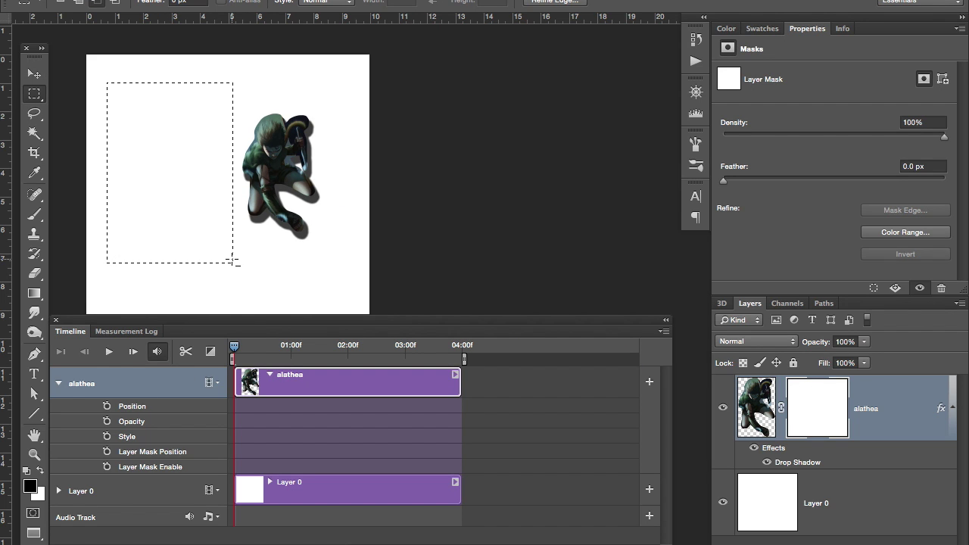
{"action": "key", "text": "alt+BackSpace"}
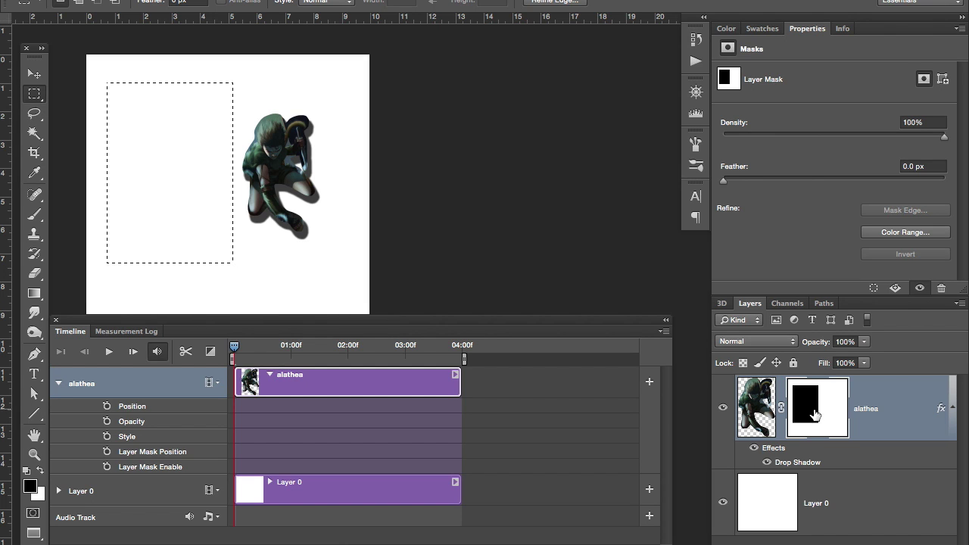
- Clear the selection and test-move the figure with the Move tool
{"action": "key", "text": "ctrl+d"}
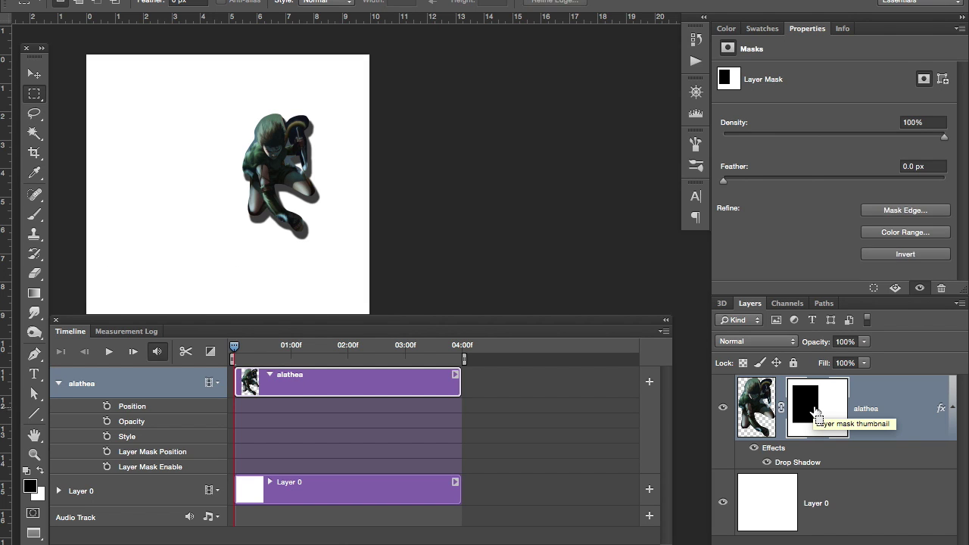
{"action": "left_click", "coordinate": [36, 74]}
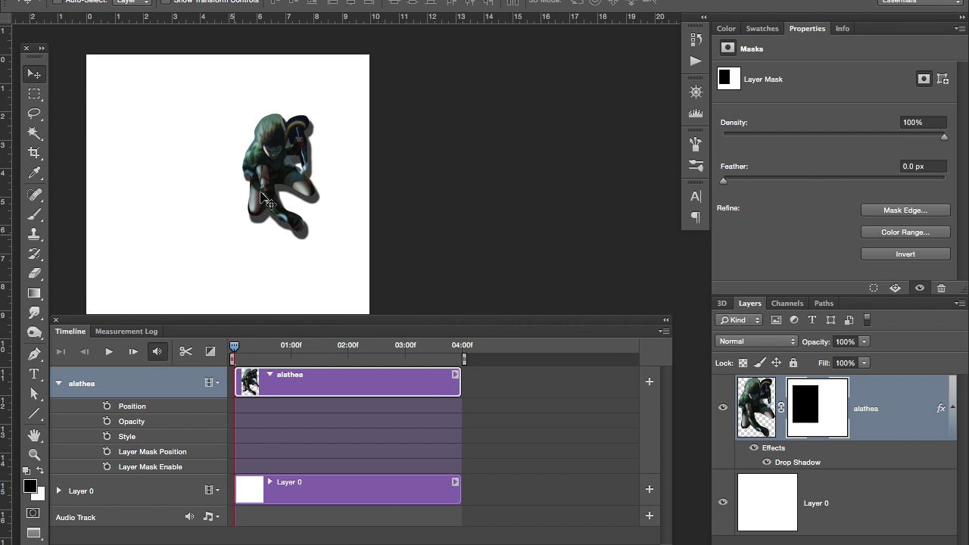
{"action": "left_click_drag", "start_coordinate": [288, 183], "coordinate": [311, 182]}
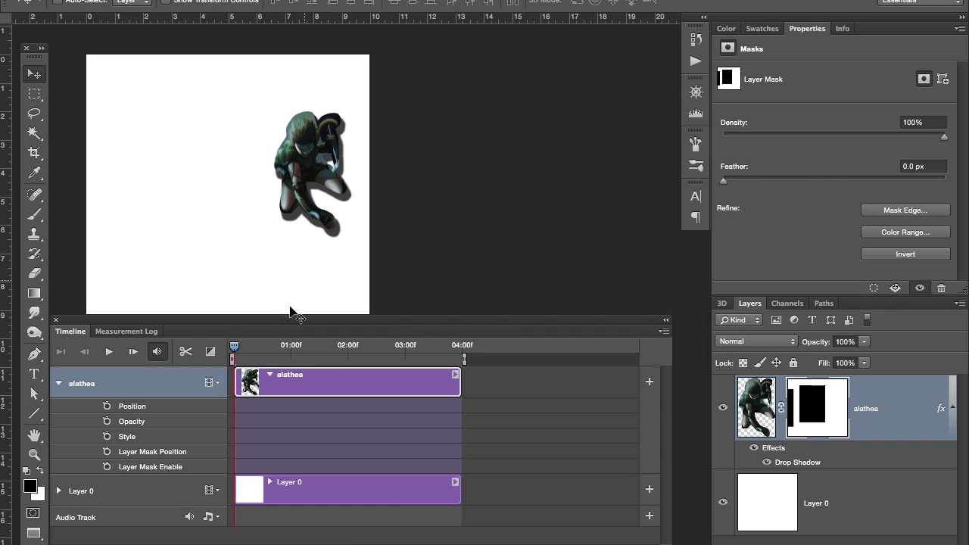
- Keyframe alathea's Position at the start, then move the figure left at about 02:00f
{"action": "left_click", "coordinate": [107, 407]}
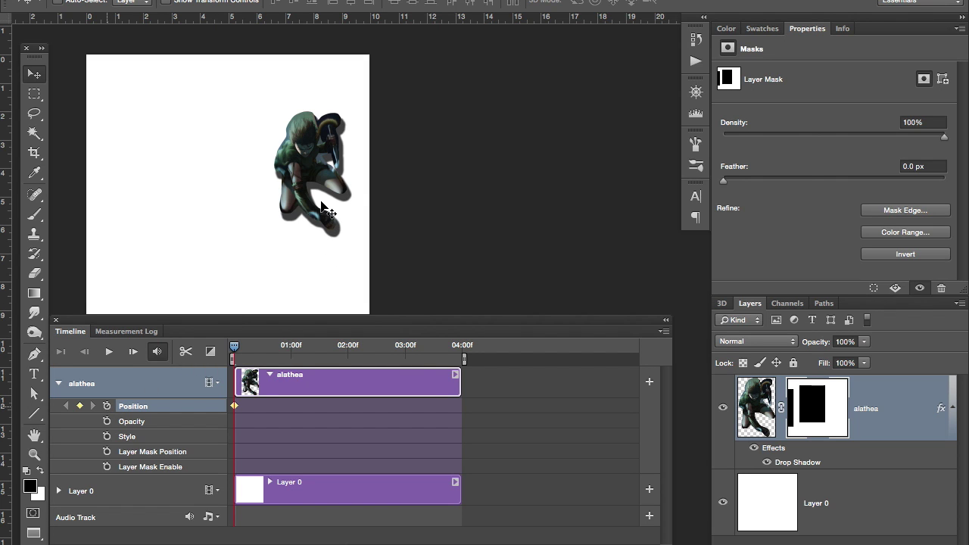
{"action": "left_click_drag", "start_coordinate": [325, 208], "coordinate": [320, 207]}
{"action": "left_click_drag", "start_coordinate": [235, 347], "coordinate": [347, 347]}
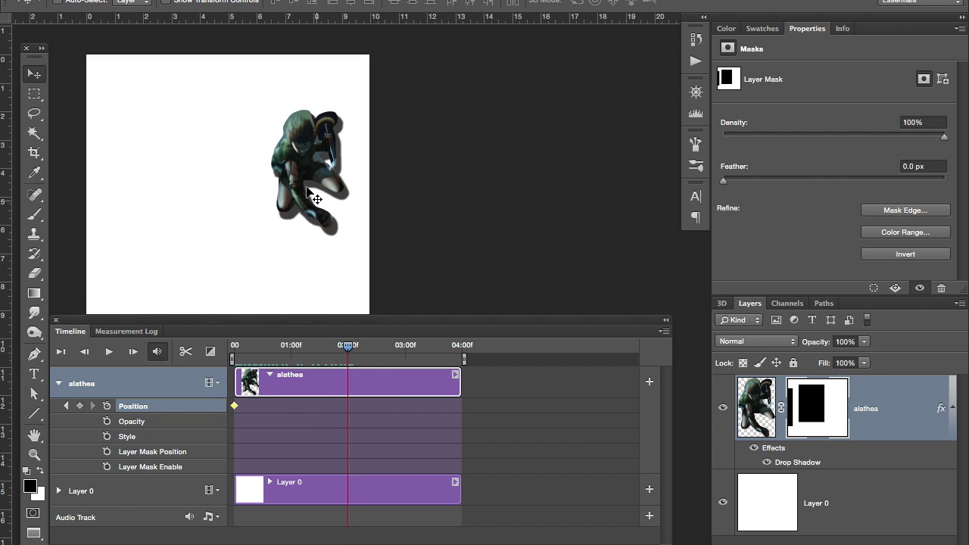
{"action": "left_click_drag", "start_coordinate": [316, 198], "coordinate": [204, 209]}
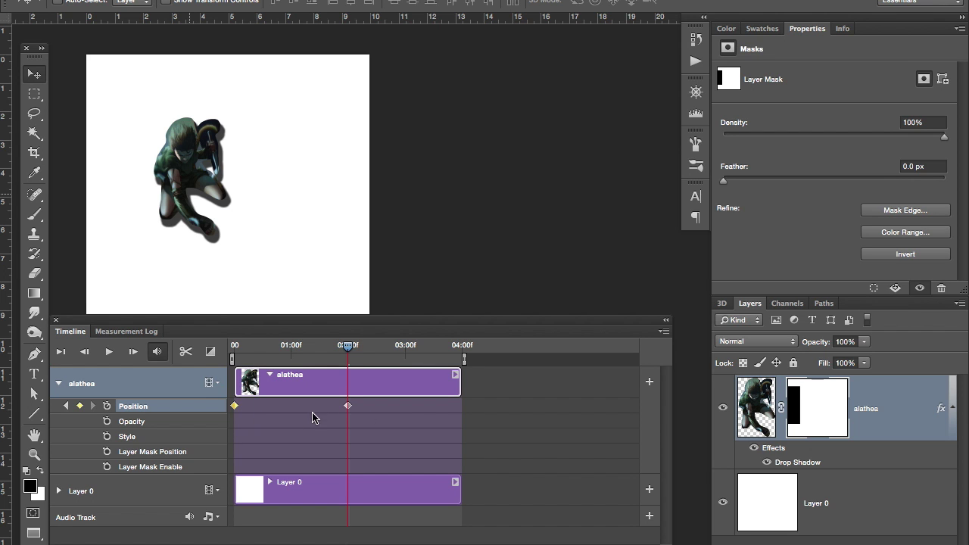
- Preview the slide animation, then remove the Position keyframes by turning off the stopwatch
{"action": "mouse_move", "coordinate": [348, 348]}
{"action": "left_mouse_down"}
{"action": "mouse_move", "coordinate": [211, 352]}
{"action": "mouse_move", "coordinate": [336, 341]}
{"action": "left_mouse_up"}
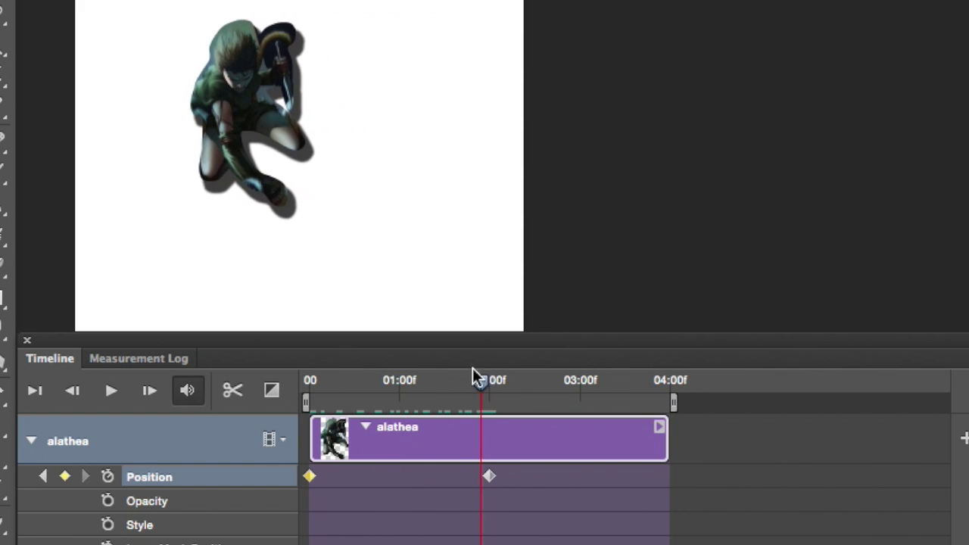
{"action": "left_click_drag", "start_coordinate": [474, 371], "coordinate": [496, 391]}
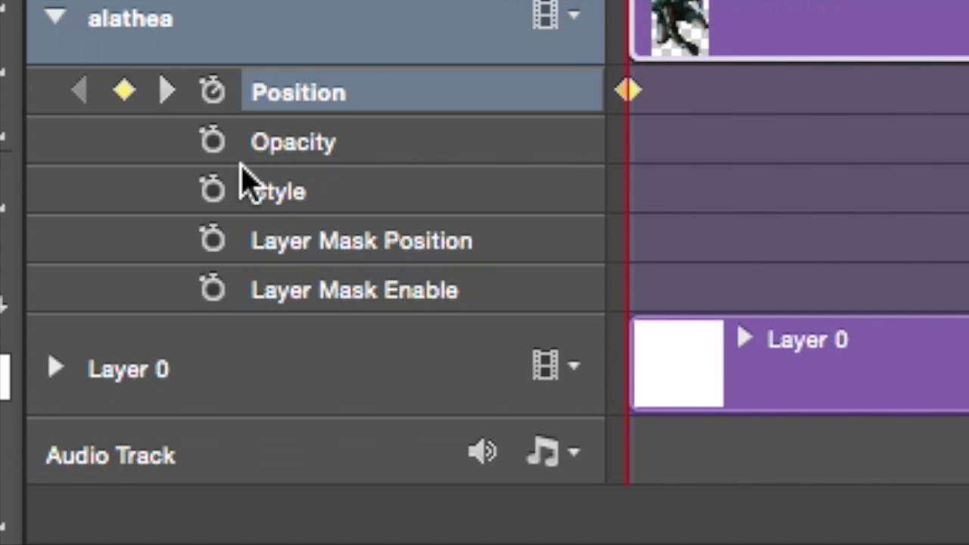
{"action": "left_click", "coordinate": [211, 96]}
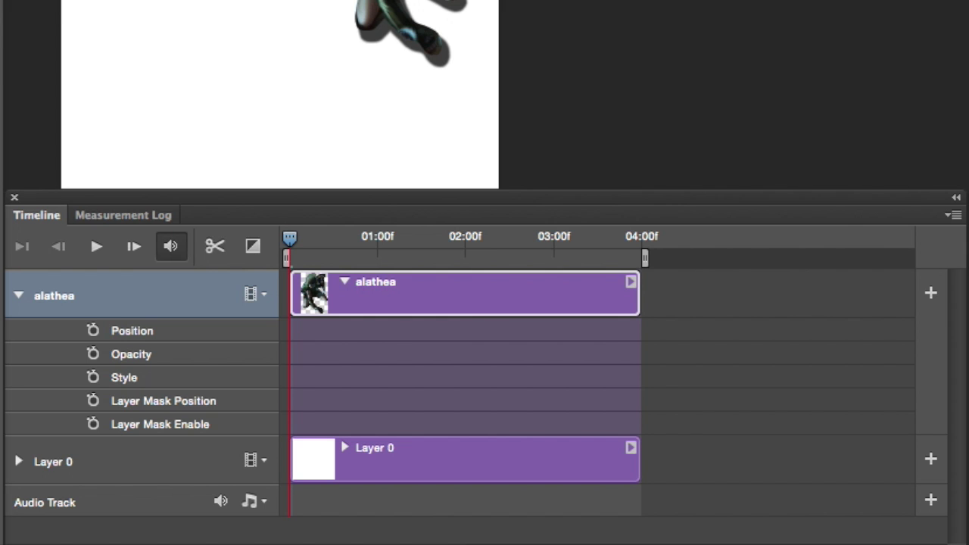
- Re-enable Position keyframing, unlink the mask, shift the character left at about 02:00f, and preview
{"action": "left_click", "coordinate": [93, 332]}
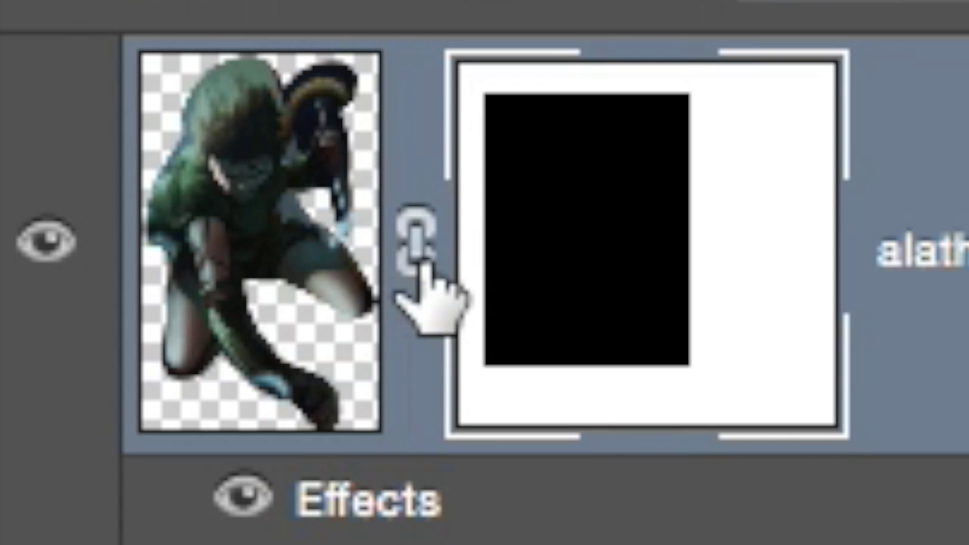
{"action": "left_click", "coordinate": [417, 250]}
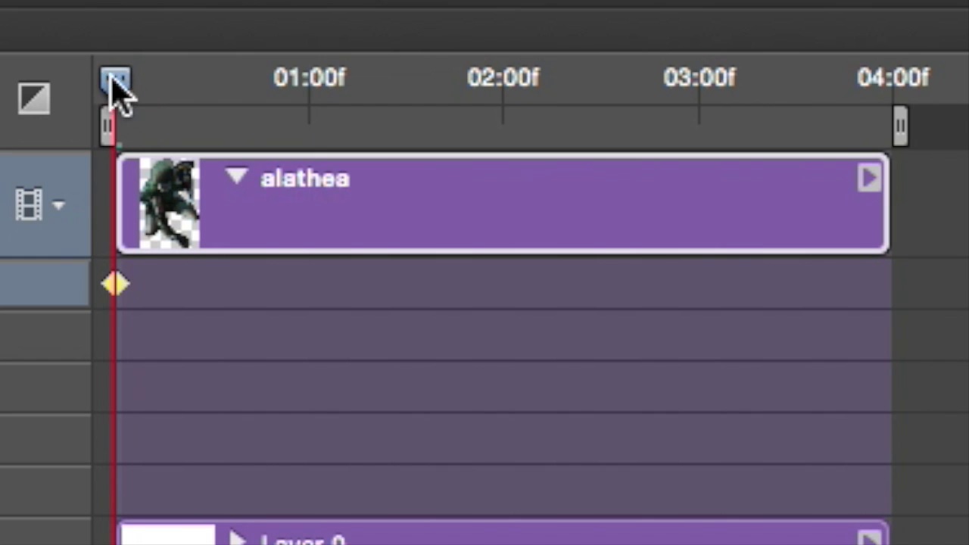
{"action": "left_click_drag", "start_coordinate": [111, 76], "coordinate": [500, 80]}
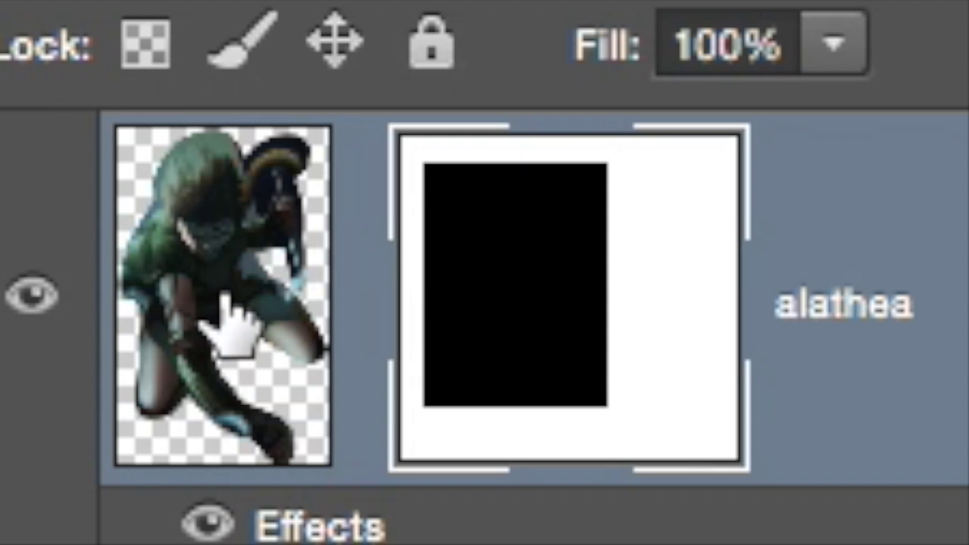
{"action": "left_click", "coordinate": [242, 329]}
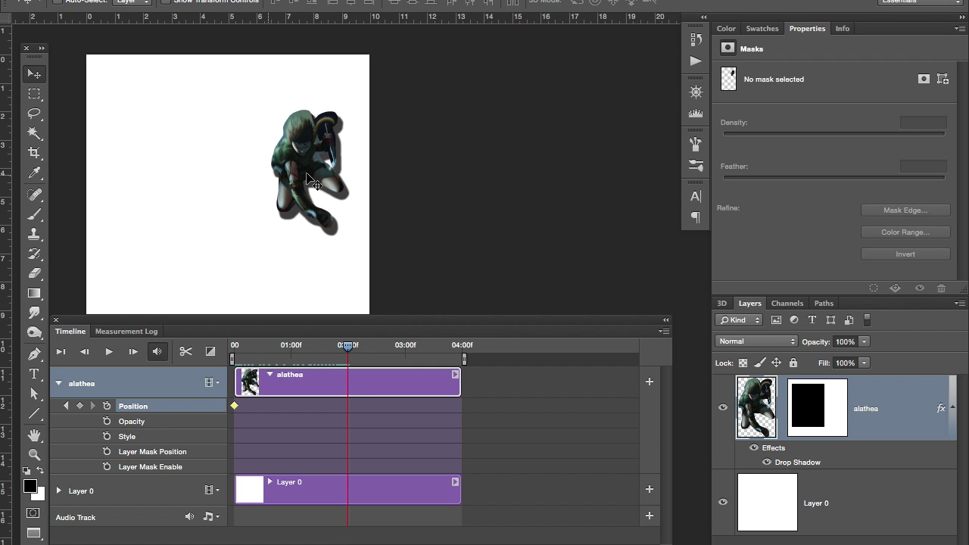
{"action": "left_click_drag", "start_coordinate": [315, 173], "coordinate": [200, 186]}
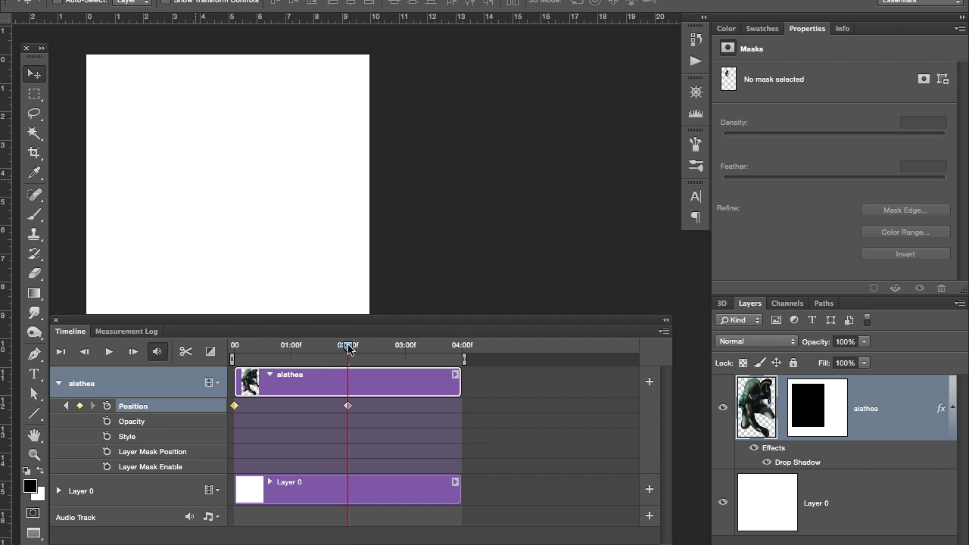
{"action": "left_click_drag", "start_coordinate": [421, 156], "coordinate": [143, 189]}
{"action": "mouse_move", "coordinate": [271, 356]}
{"action": "left_mouse_down"}
{"action": "mouse_move", "coordinate": [349, 351]}
{"action": "mouse_move", "coordinate": [232, 351]}
{"action": "mouse_move", "coordinate": [258, 359]}
{"action": "left_mouse_up"}
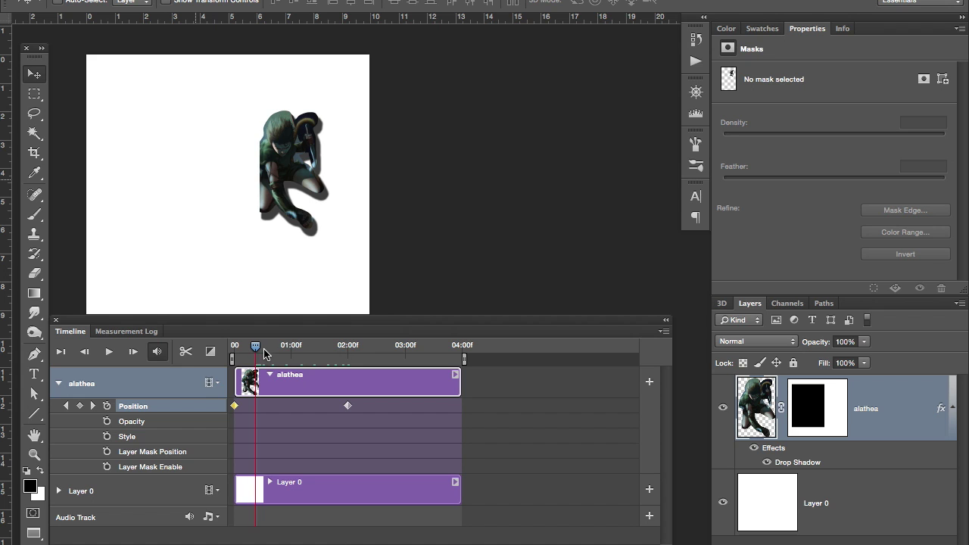
{"action": "left_click_drag", "start_coordinate": [264, 352], "coordinate": [234, 348]}
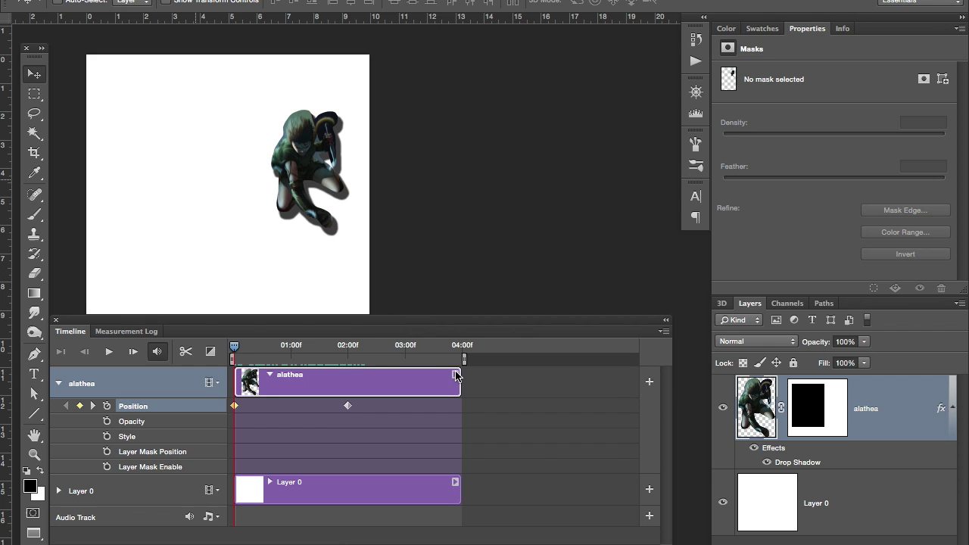
{"action": "left_click_drag", "start_coordinate": [236, 351], "coordinate": [278, 347]}
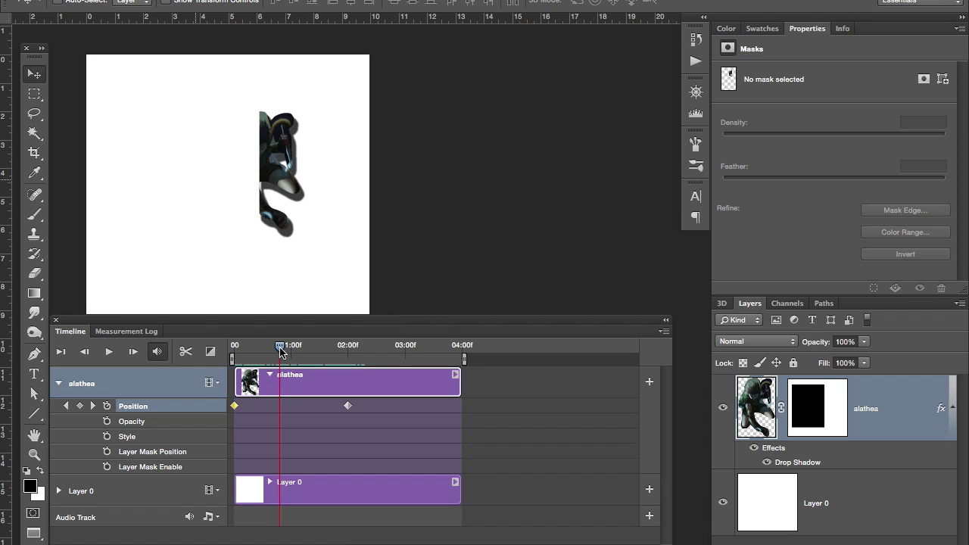
{"action": "left_click_drag", "start_coordinate": [413, 133], "coordinate": [845, 133]}
{"action": "left_click_drag", "start_coordinate": [412, 347], "coordinate": [234, 348]}
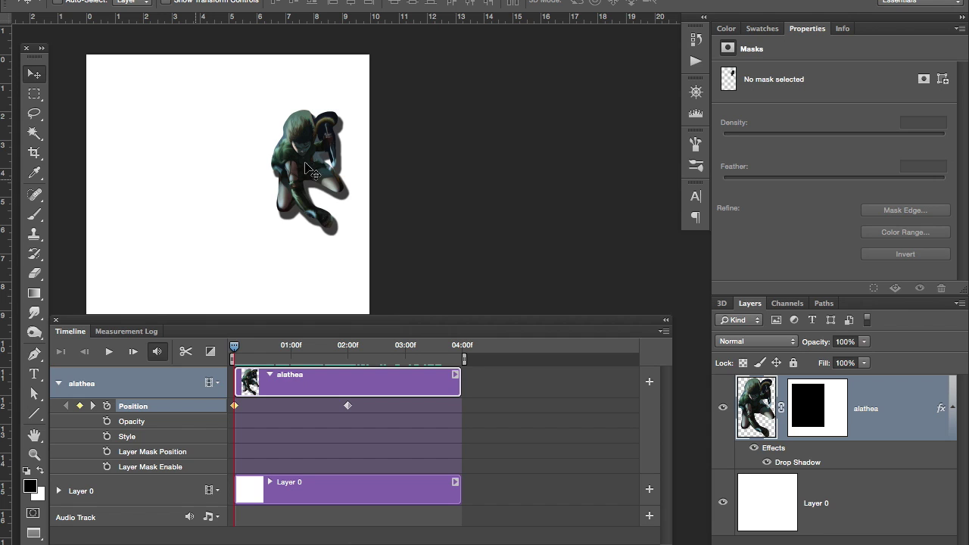
{"action": "left_click_drag", "start_coordinate": [305, 162], "coordinate": [310, 205]}
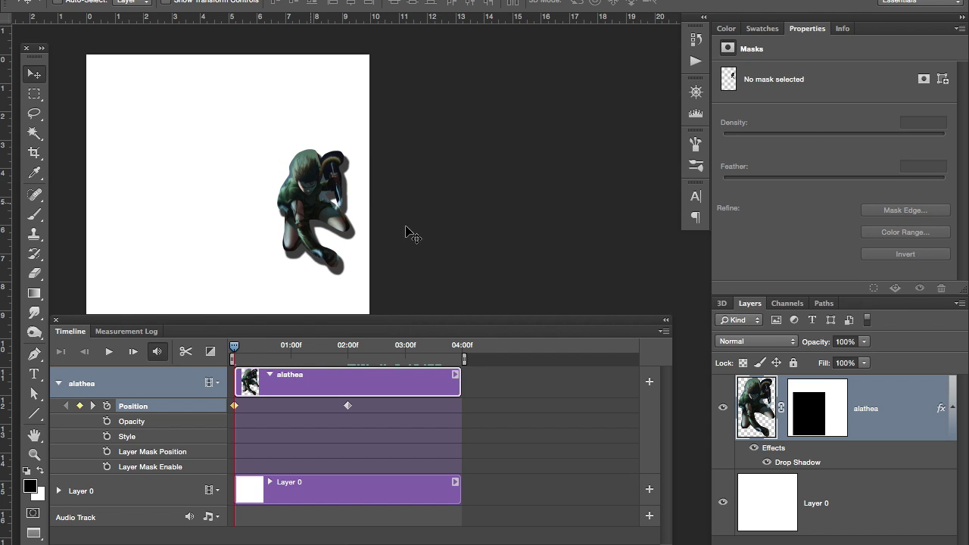
{"action": "key", "text": "super+z"}
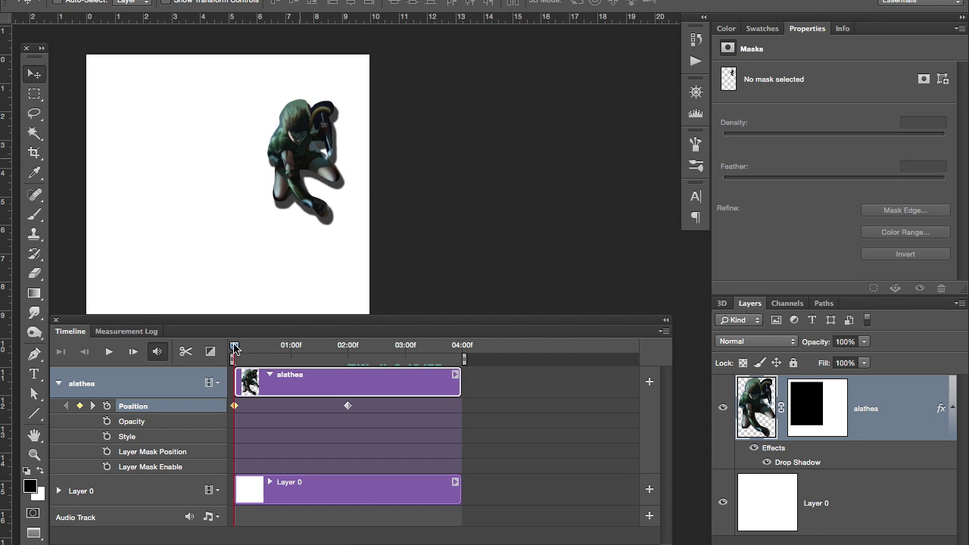
{"action": "mouse_move", "coordinate": [235, 348]}
{"action": "left_mouse_down"}
{"action": "mouse_move", "coordinate": [368, 334]}
{"action": "mouse_move", "coordinate": [219, 343]}
{"action": "left_mouse_up"}
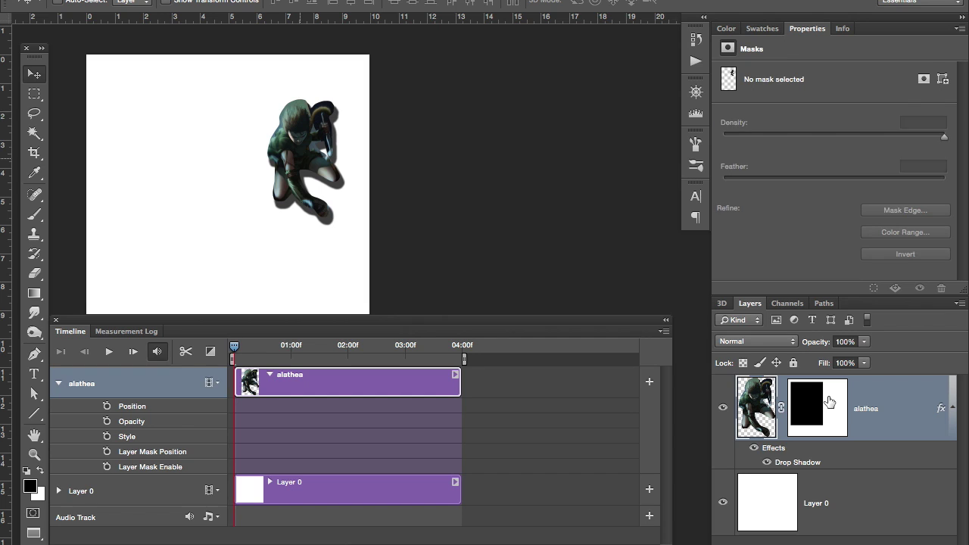
- Select alathea's mask, unlink it from the character, and return the playhead to the first frame
{"action": "left_click", "coordinate": [830, 401]}
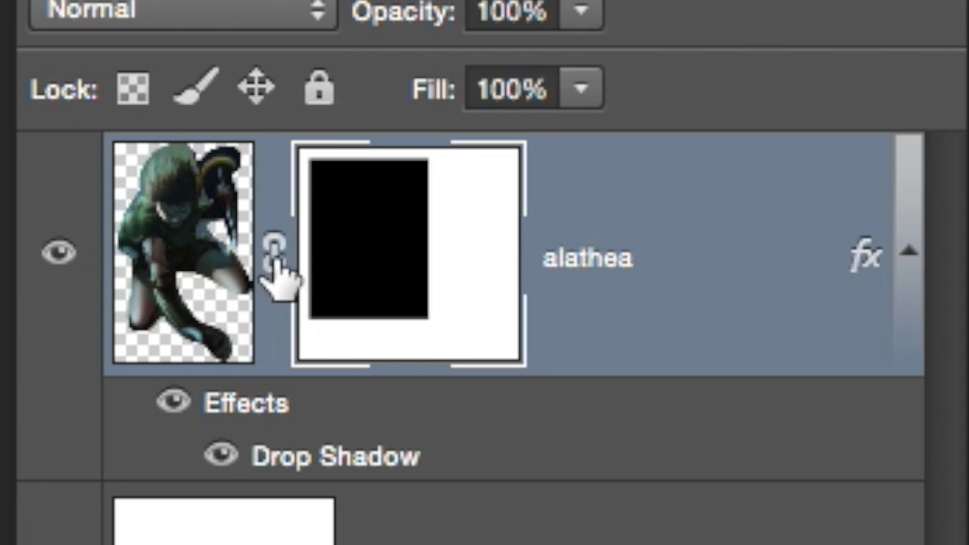
{"action": "left_click", "coordinate": [782, 409]}
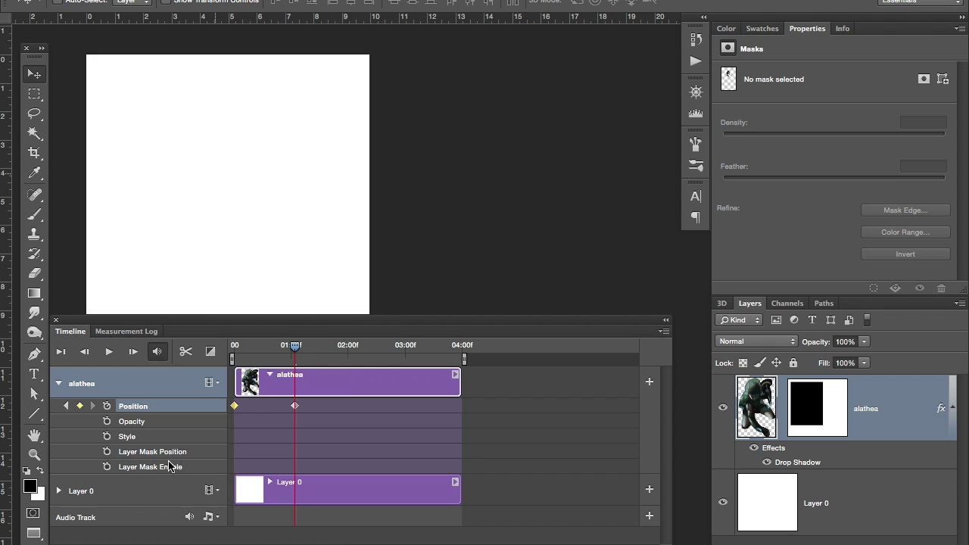
{"action": "left_click_drag", "start_coordinate": [294, 349], "coordinate": [235, 348]}
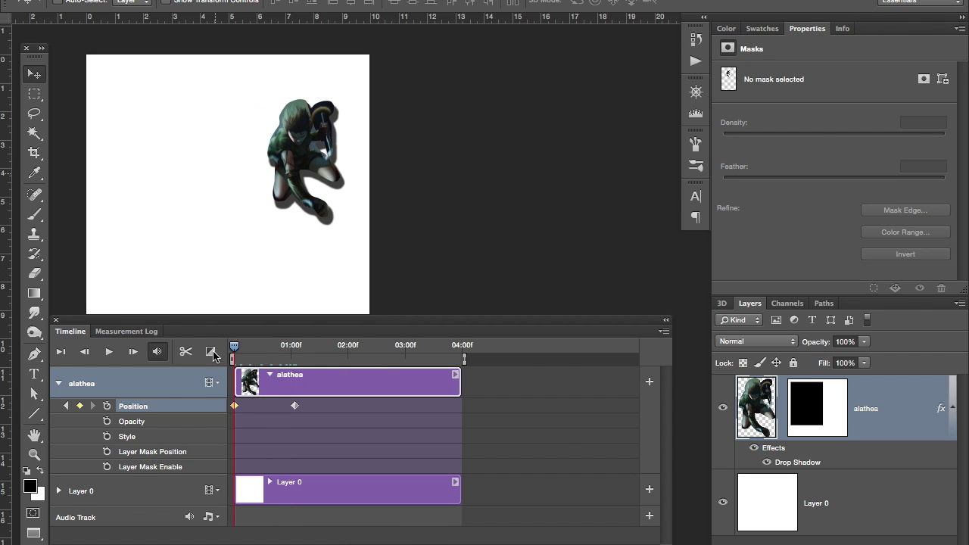
- Keyframe the Layer Mask Position at the start, then at 01:00f slide the mask right
{"action": "left_click", "coordinate": [219, 296]}
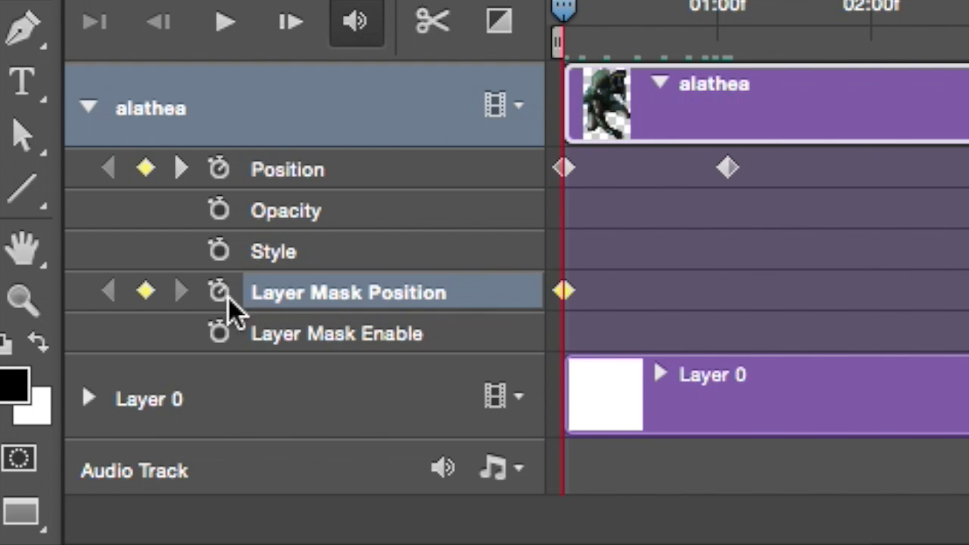
{"action": "left_click", "coordinate": [181, 168]}
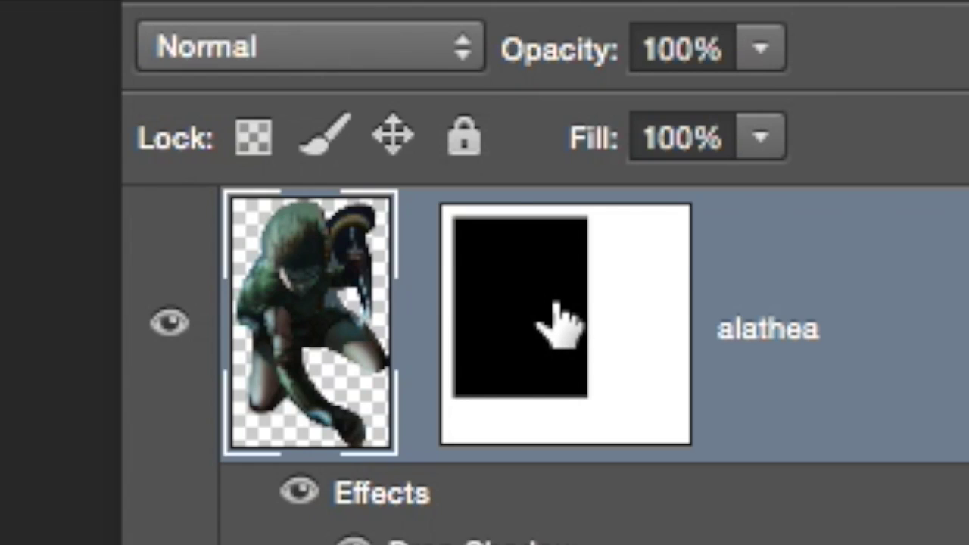
{"action": "left_click", "coordinate": [818, 413]}
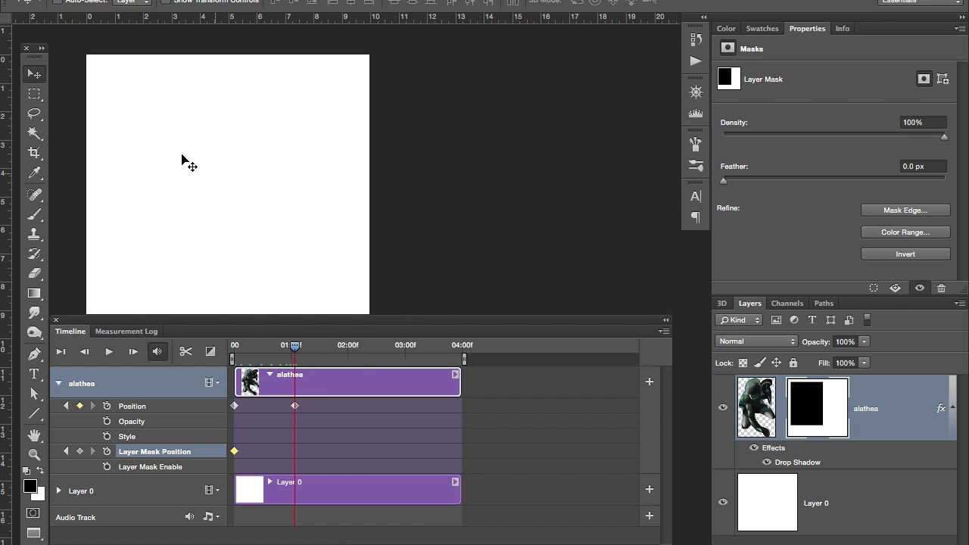
{"action": "left_click_drag", "start_coordinate": [176, 170], "coordinate": [306, 161]}
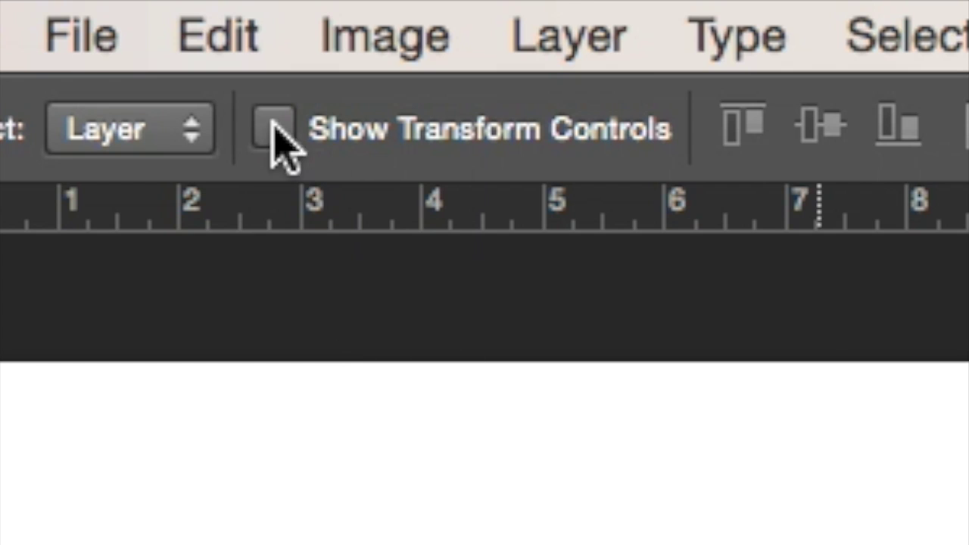
- Turn on Show Transform Controls and key the mask shifted up and left at 02:00f
{"action": "left_click", "coordinate": [272, 129]}
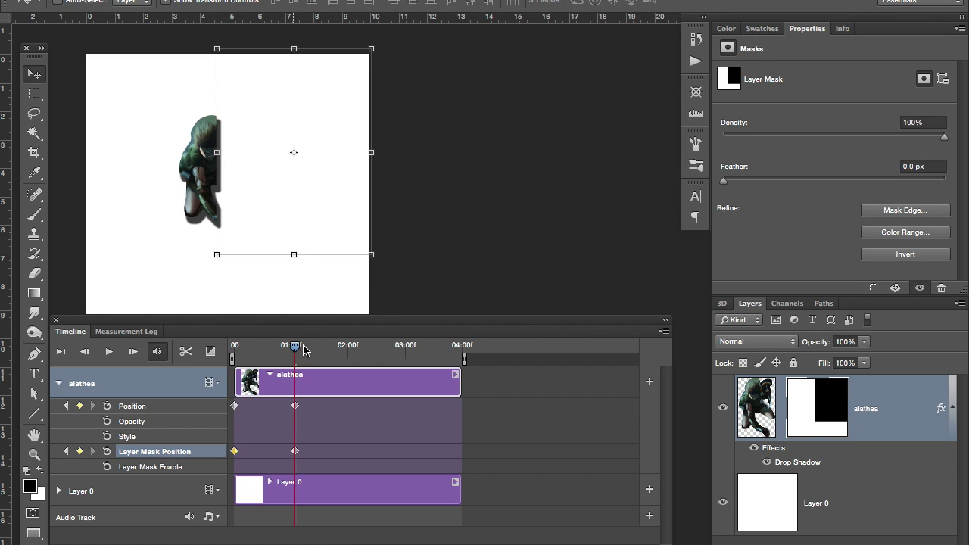
{"action": "left_click_drag", "start_coordinate": [297, 348], "coordinate": [354, 346]}
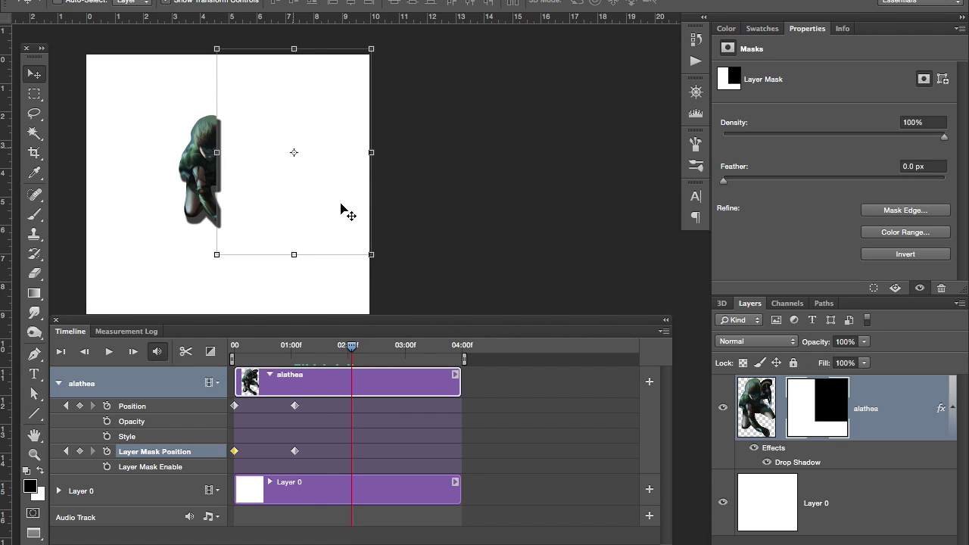
{"action": "left_click_drag", "start_coordinate": [341, 211], "coordinate": [195, 182]}
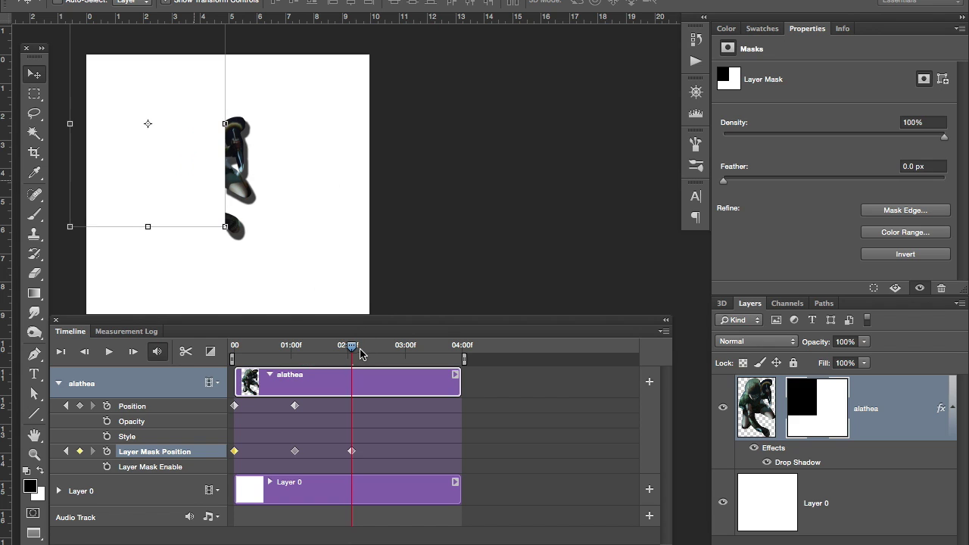
- Key the mask moved down at 03:00f and right at 04:00f, then rewind to the first frame
{"action": "left_click_drag", "start_coordinate": [174, 94], "coordinate": [177, 124]}
{"action": "left_click_drag", "start_coordinate": [415, 351], "coordinate": [459, 352]}
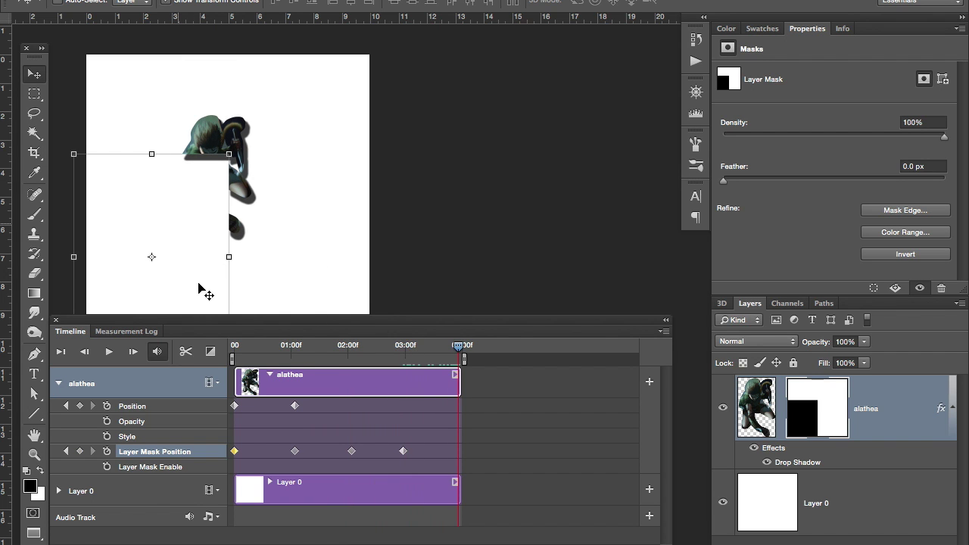
{"action": "left_click_drag", "start_coordinate": [137, 276], "coordinate": [287, 270]}
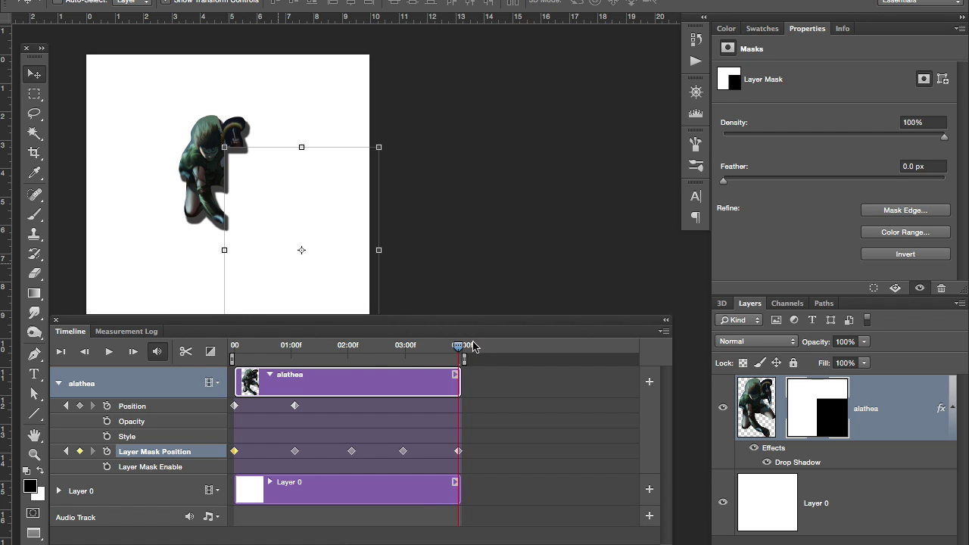
{"action": "left_click_drag", "start_coordinate": [454, 349], "coordinate": [234, 350]}
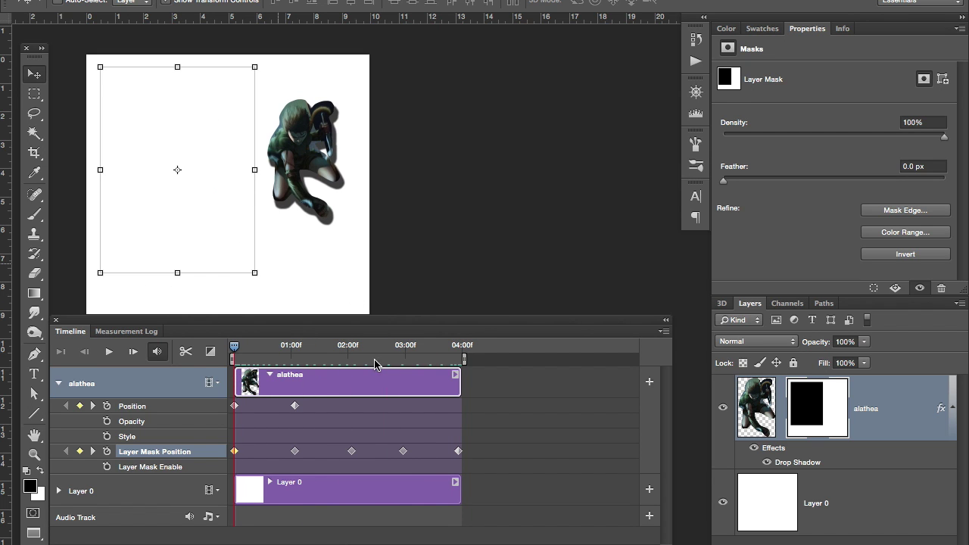
{"action": "key", "text": "space"}
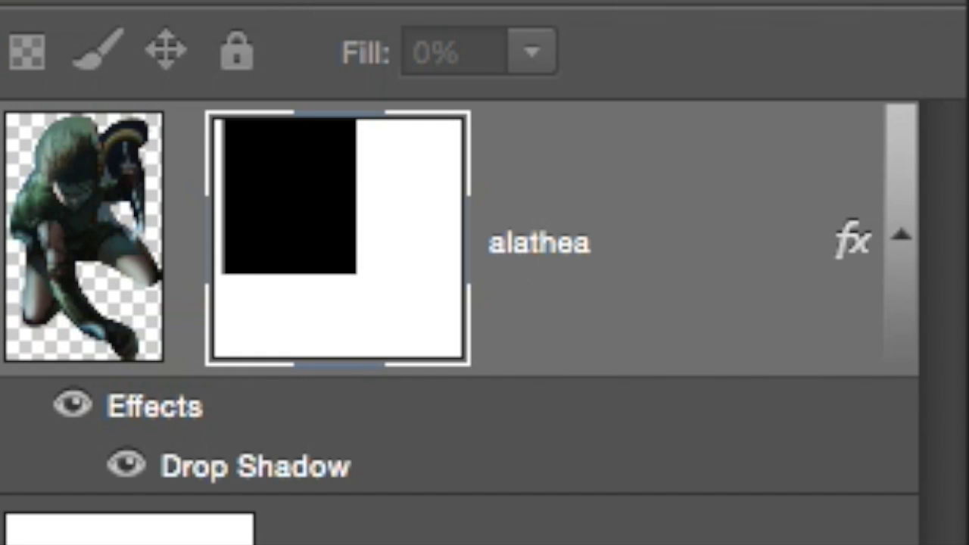
{"action": "key", "text": "space"}
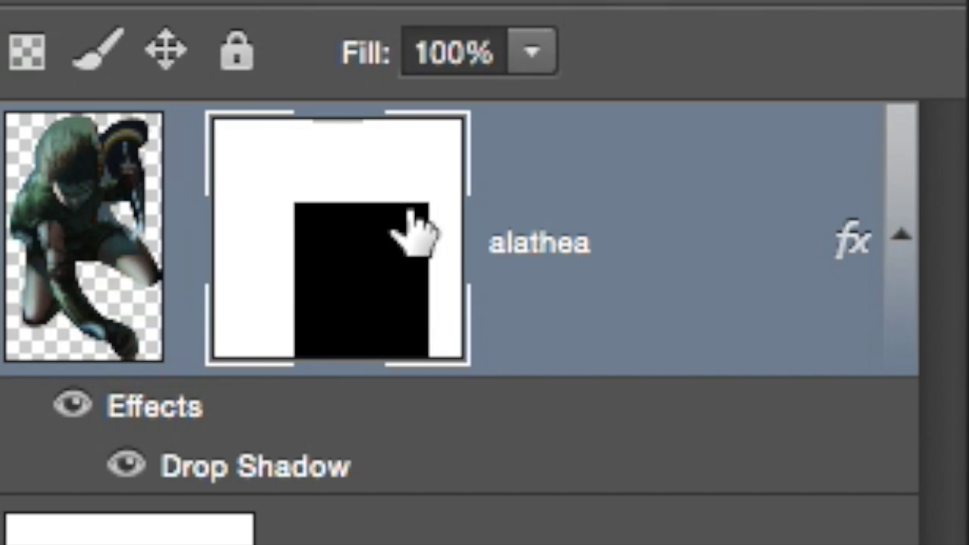
{"action": "key", "text": "space"}
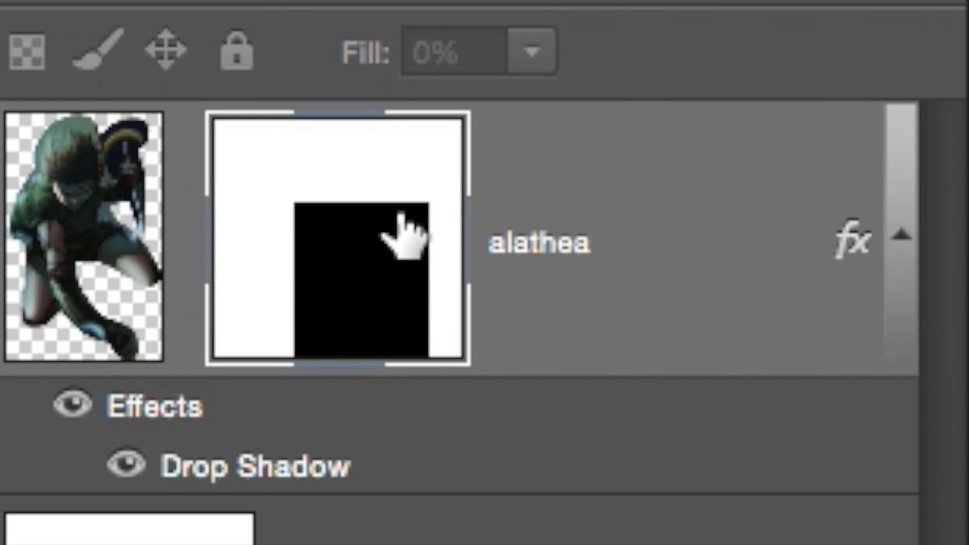
{"action": "key", "text": "space"}
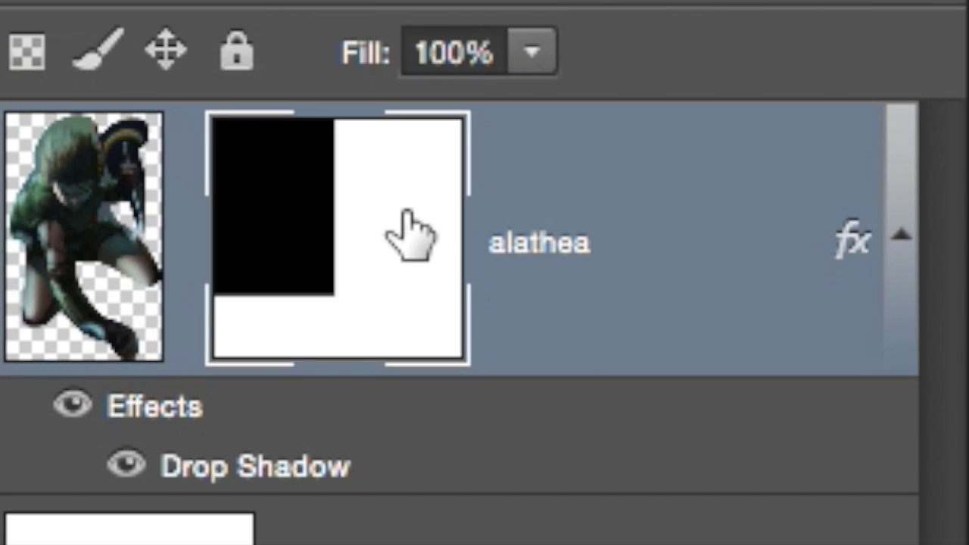
{"action": "key", "text": "space"}
{"action": "key", "text": "space"}
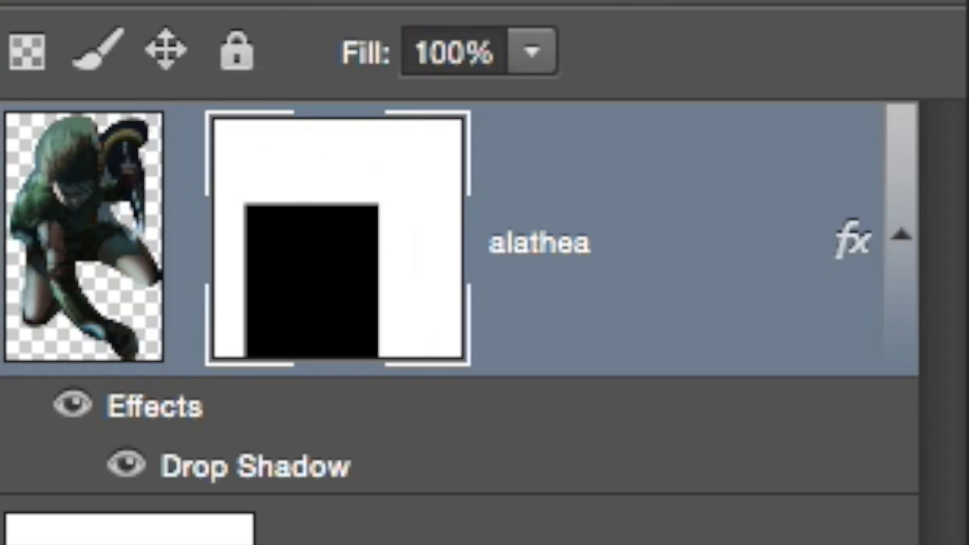